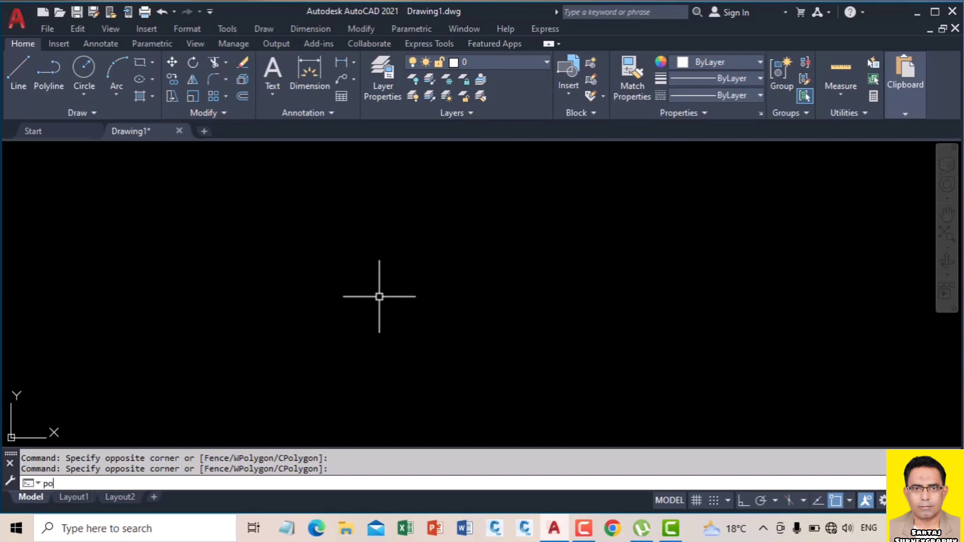
Place the first single points around the middle of the empty drawing.
{"action": "key", "text": "Return"}
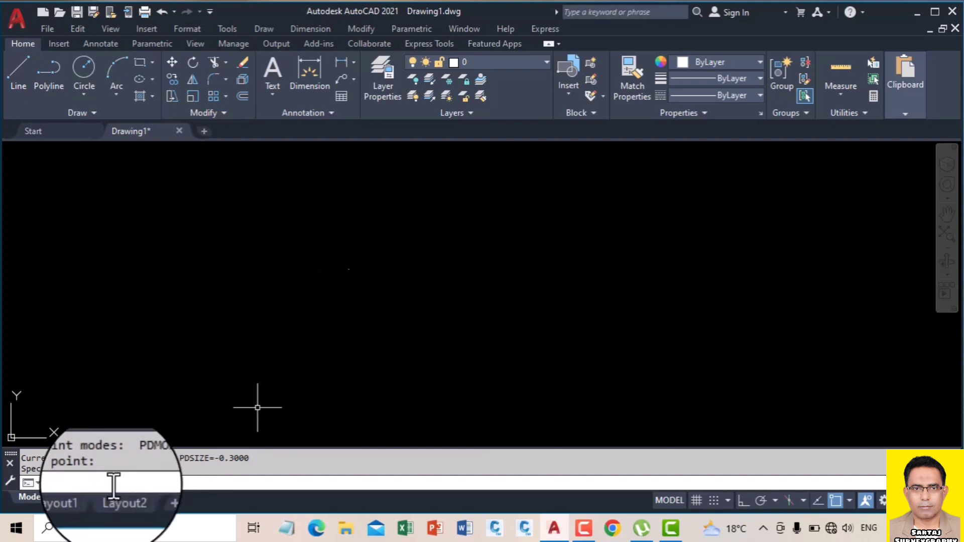
{"action": "left_click", "coordinate": [371, 231]}
{"action": "left_click", "coordinate": [384, 257]}
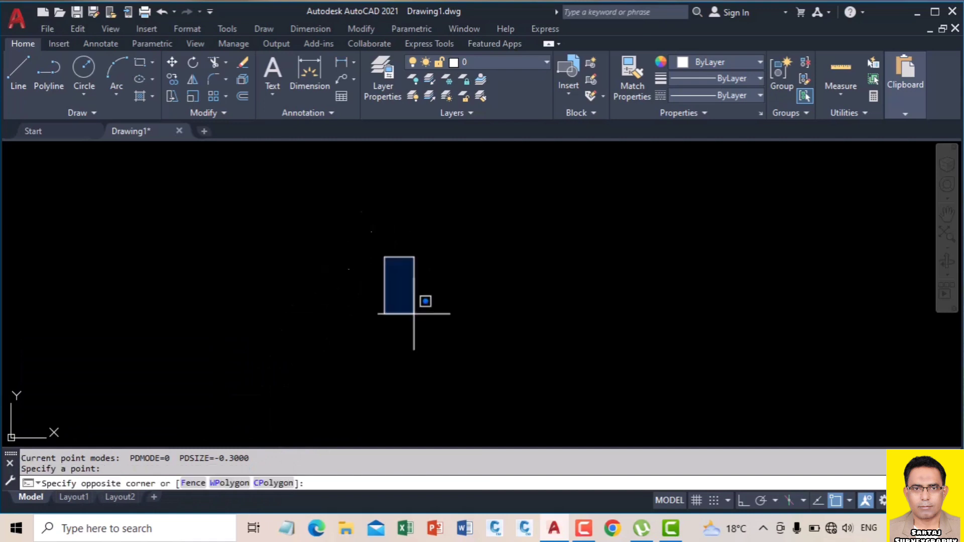
{"action": "left_click", "coordinate": [409, 300]}
{"action": "key", "text": "Return"}
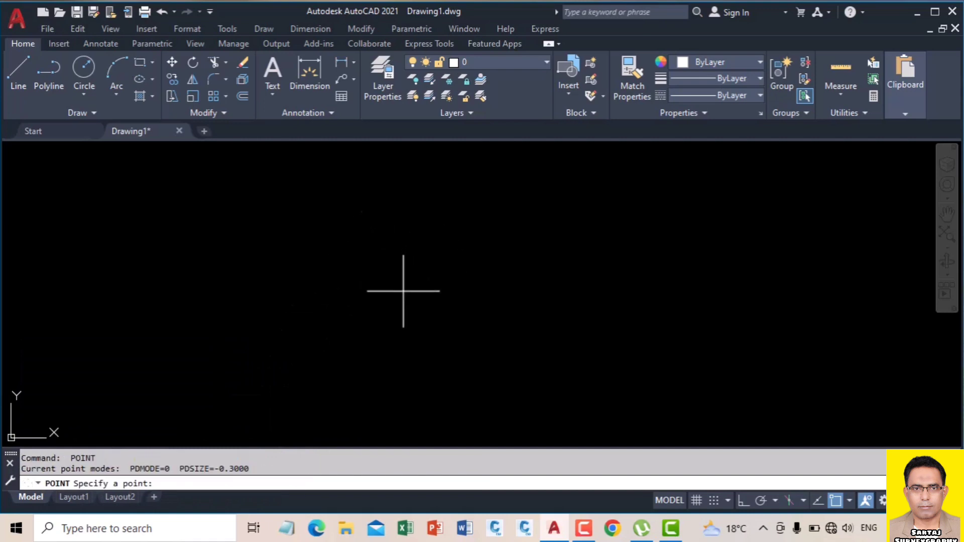
{"action": "left_click", "coordinate": [403, 241]}
Add more single points to the right and lower down, then end placement.
{"action": "key", "text": "Return"}
{"action": "left_click", "coordinate": [420, 269]}
{"action": "key", "text": "Return"}
{"action": "left_click", "coordinate": [367, 306]}
{"action": "key", "text": "Return"}
{"action": "left_click", "coordinate": [453, 263]}
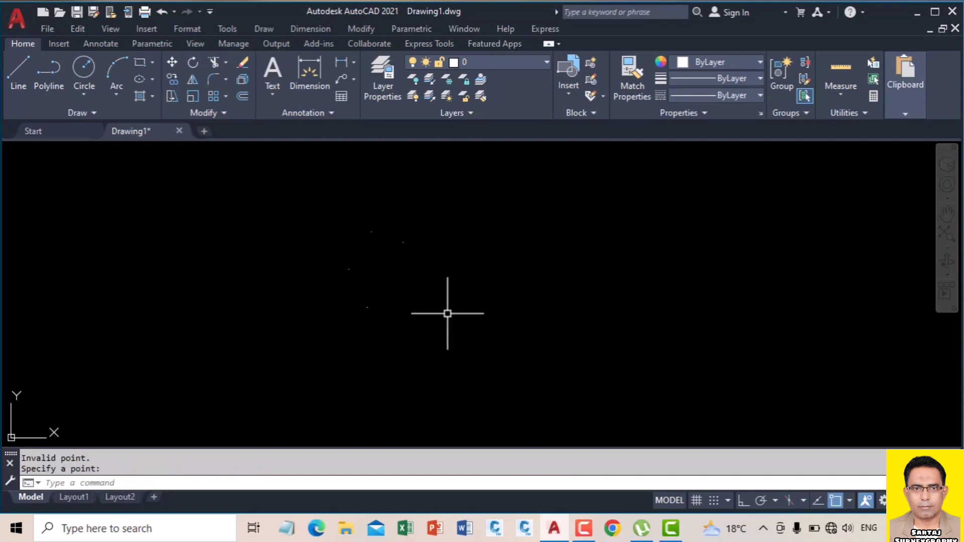
{"action": "key", "text": "Return"}
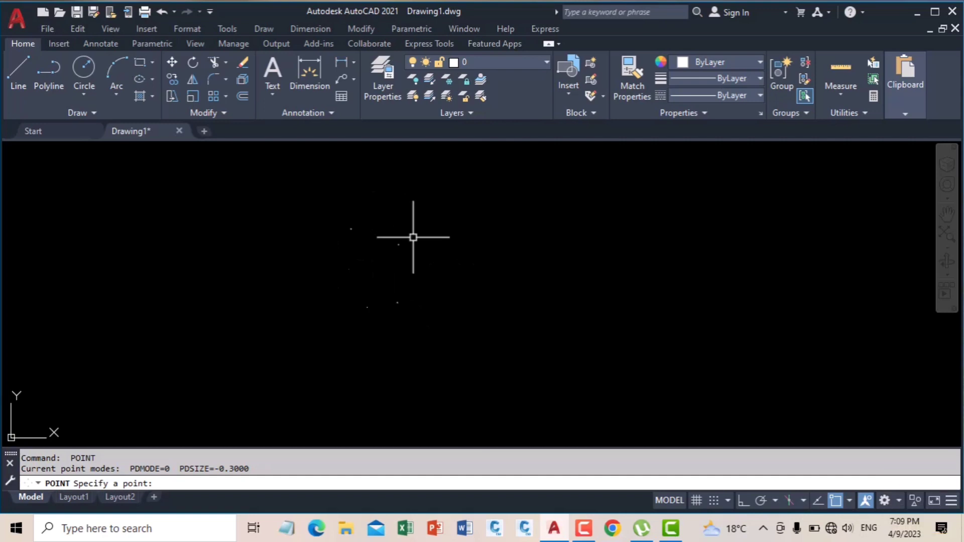
{"action": "key", "text": "Escape"}
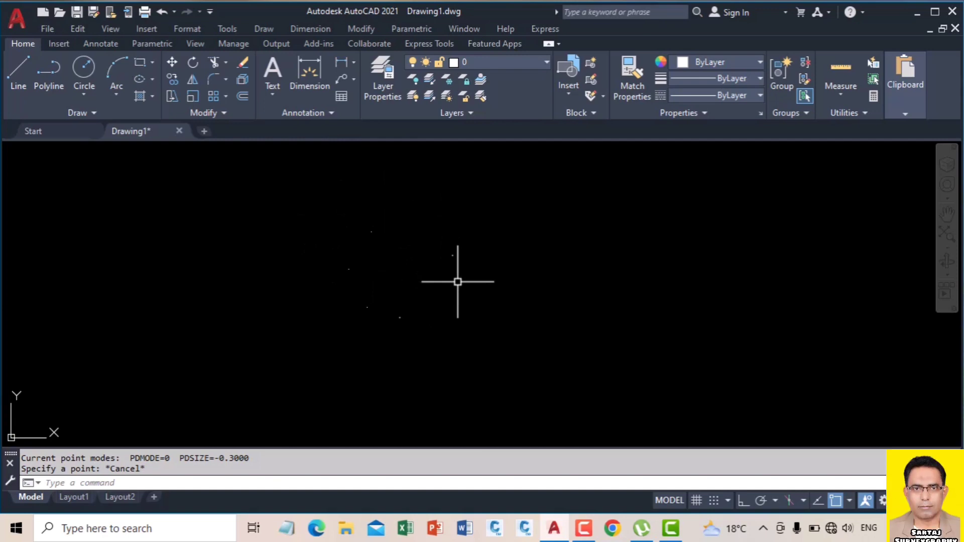
Set the point style to the circle-with-X marker at 0.3000 in absolute units.
{"action": "type", "text": "ptype"}
{"action": "key", "text": "Return"}
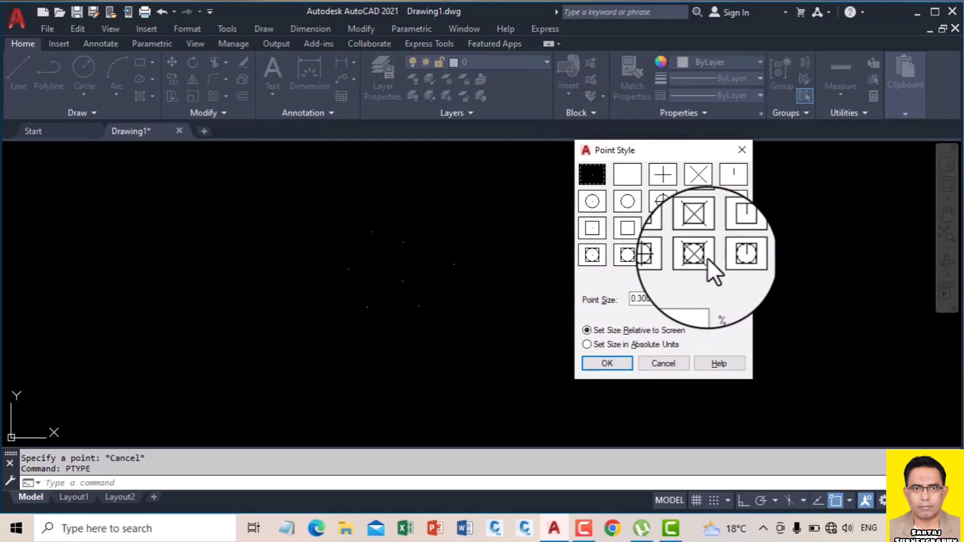
{"action": "left_click", "coordinate": [743, 150]}
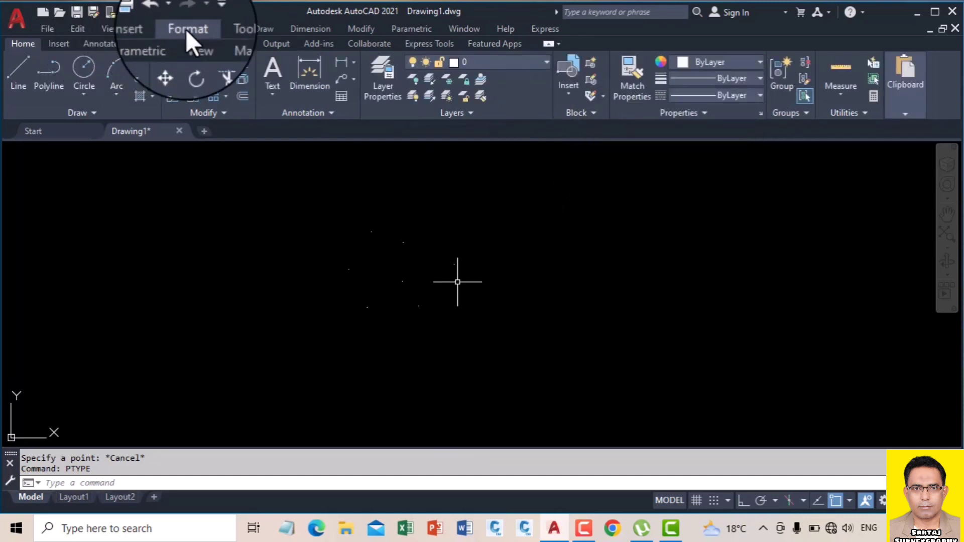
{"action": "left_click", "coordinate": [186, 29]}
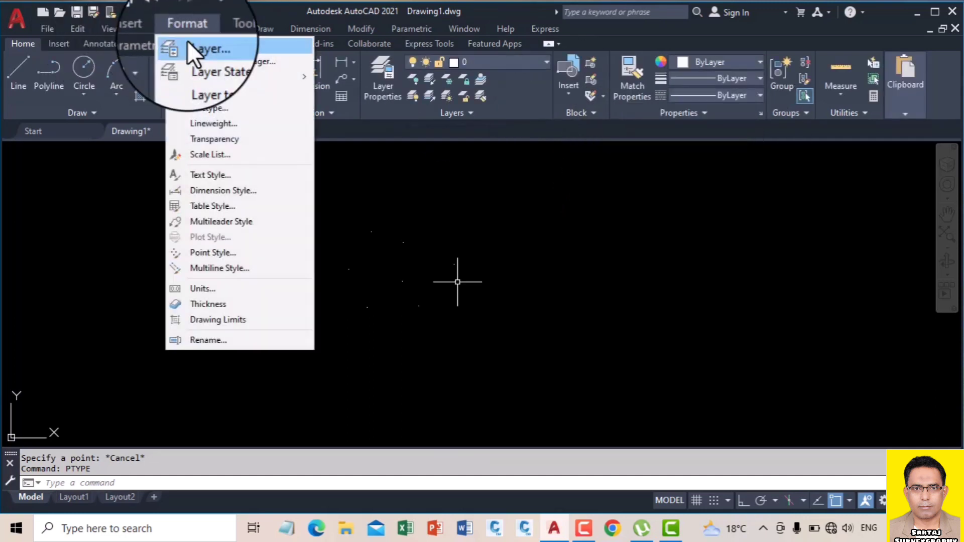
{"action": "left_click", "coordinate": [221, 250]}
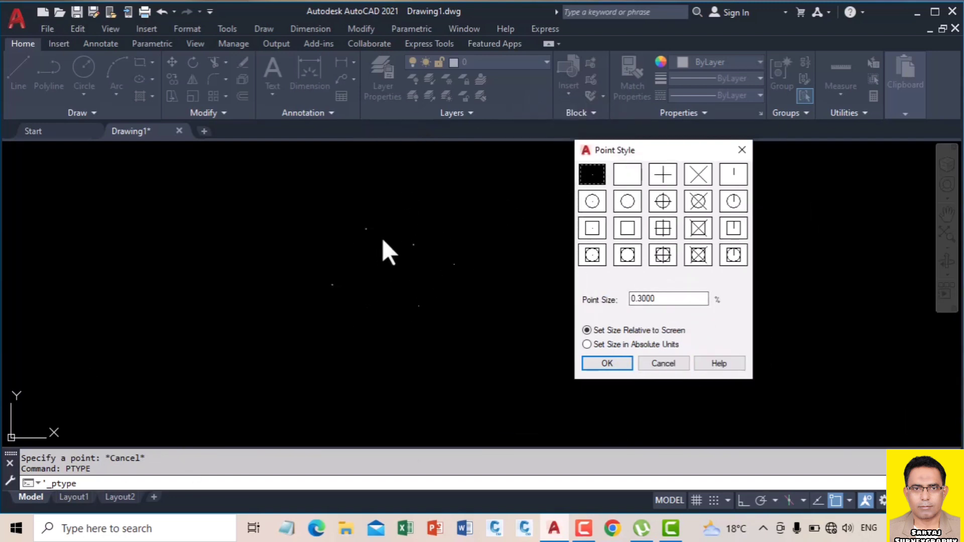
{"action": "left_click", "coordinate": [586, 345]}
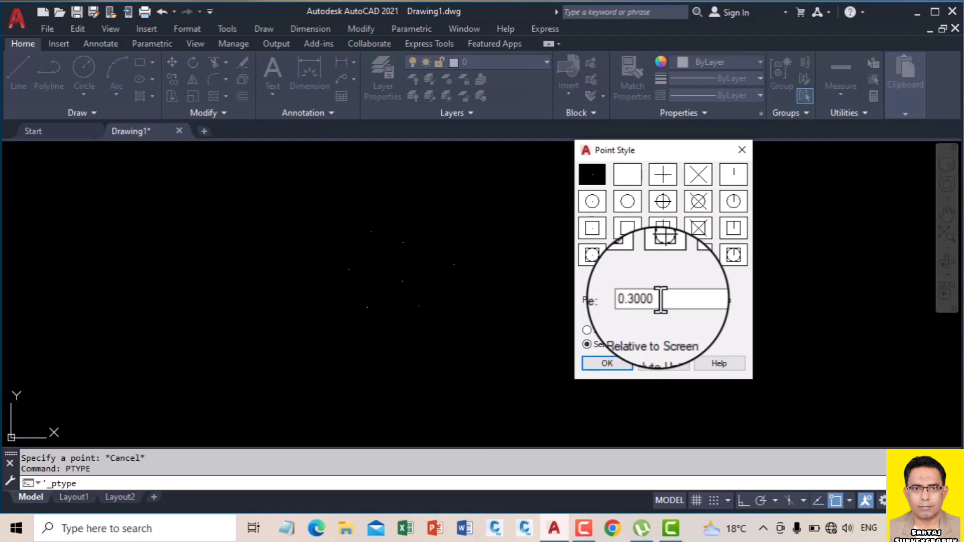
{"action": "left_click", "coordinate": [699, 201]}
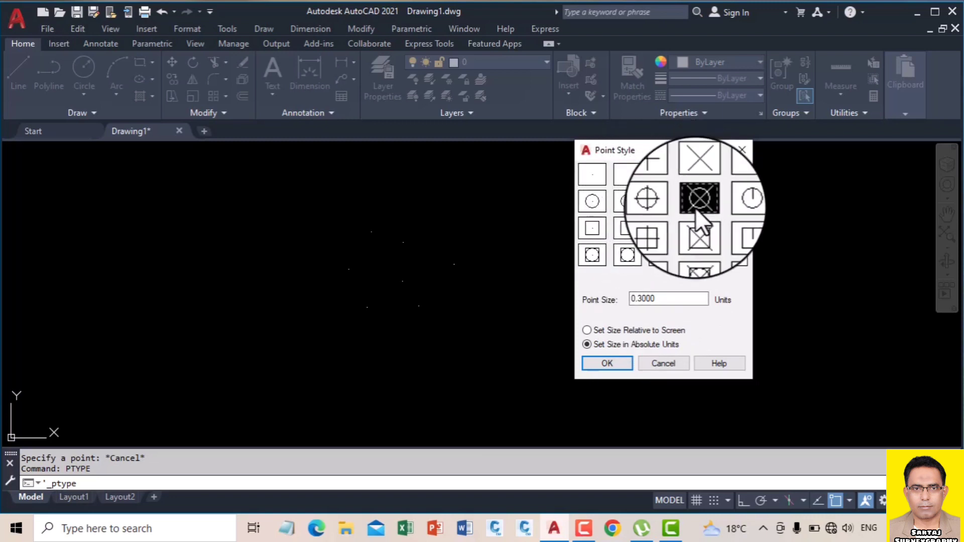
{"action": "left_click", "coordinate": [622, 362]}
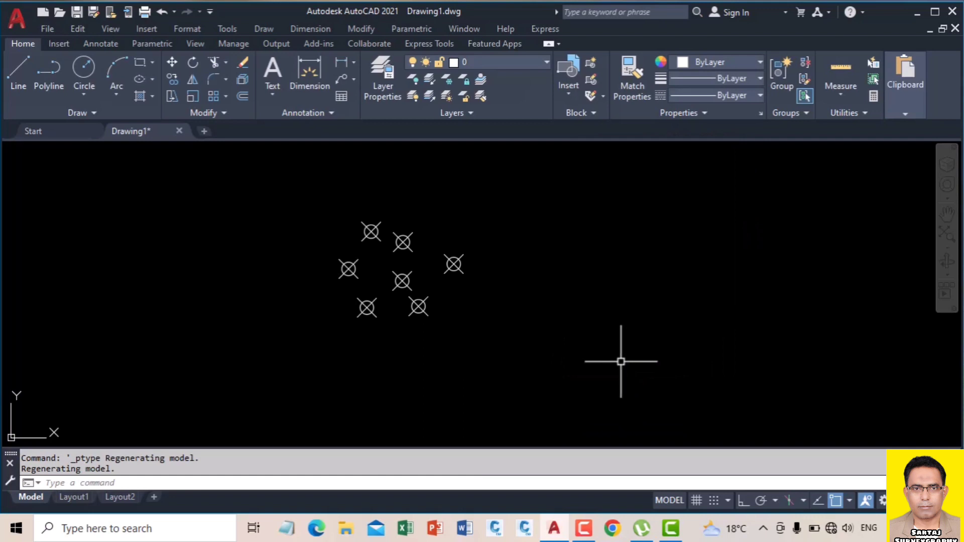
Pan the view and dismiss the accidentally opened point cloud file chooser.
{"action": "key", "text": "Escape"}
{"action": "key", "text": "Escape"}
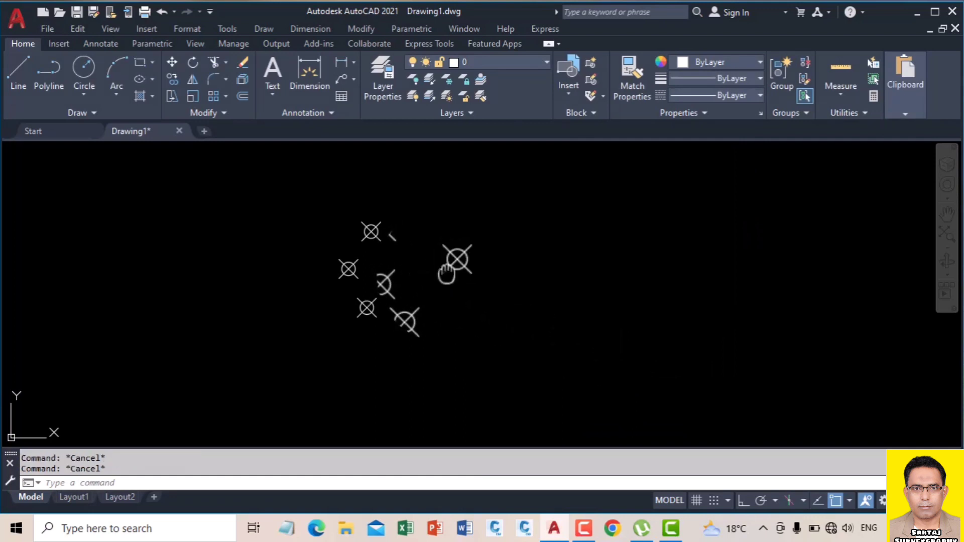
{"action": "middle_click_drag", "start_coordinate": [446, 273], "coordinate": [571, 287]}
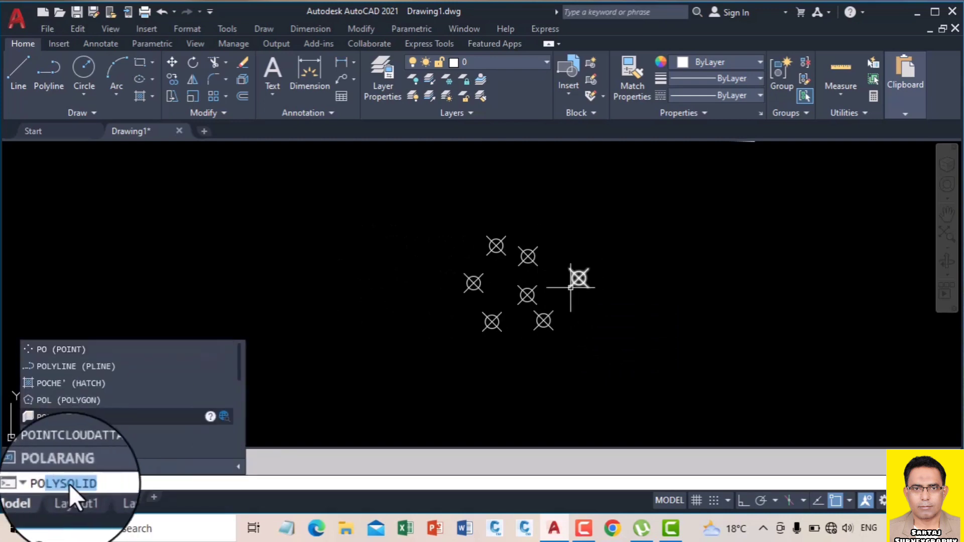
{"action": "type", "text": "PO"}
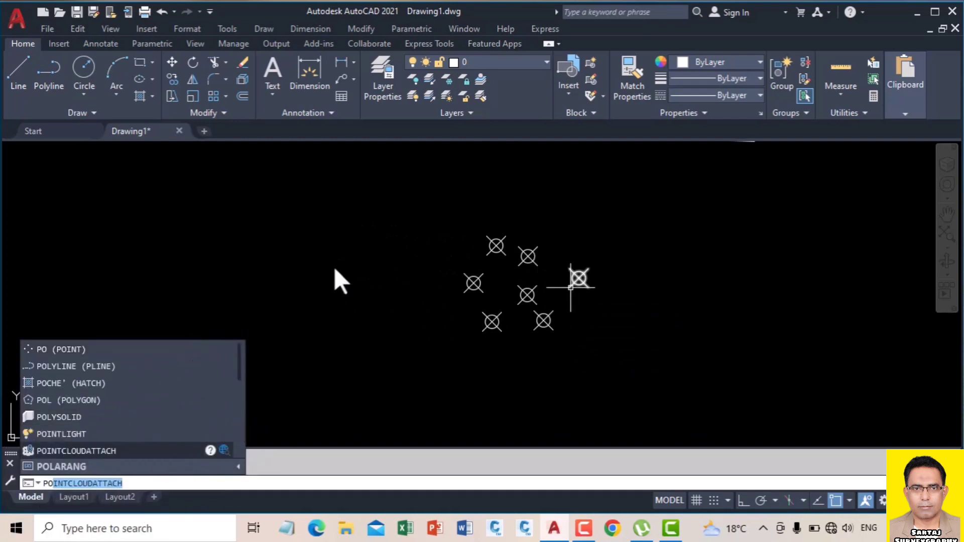
{"action": "key", "text": "Return"}
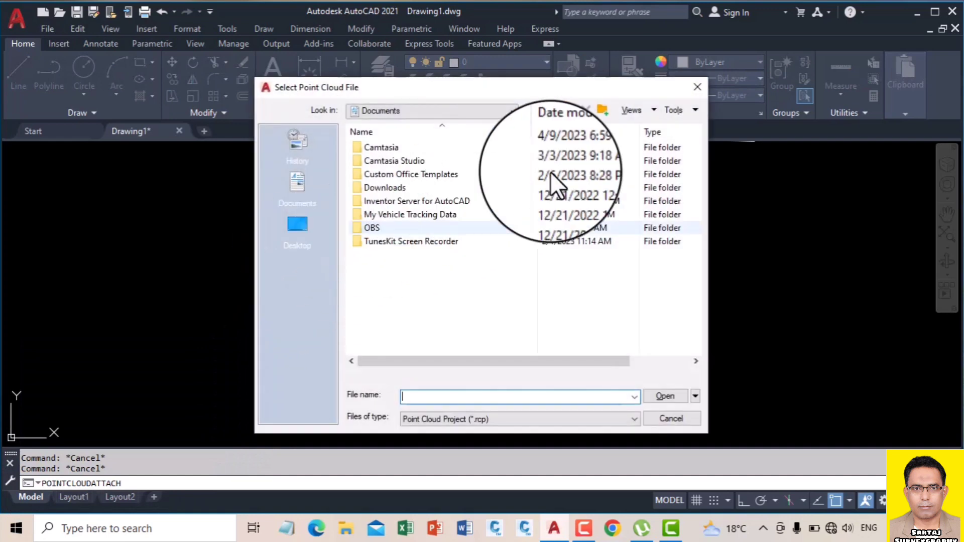
{"action": "left_click", "coordinate": [697, 86]}
Place four more circle-X points left of, above and below the group.
{"action": "type", "text": "po"}
{"action": "key", "text": "Return"}
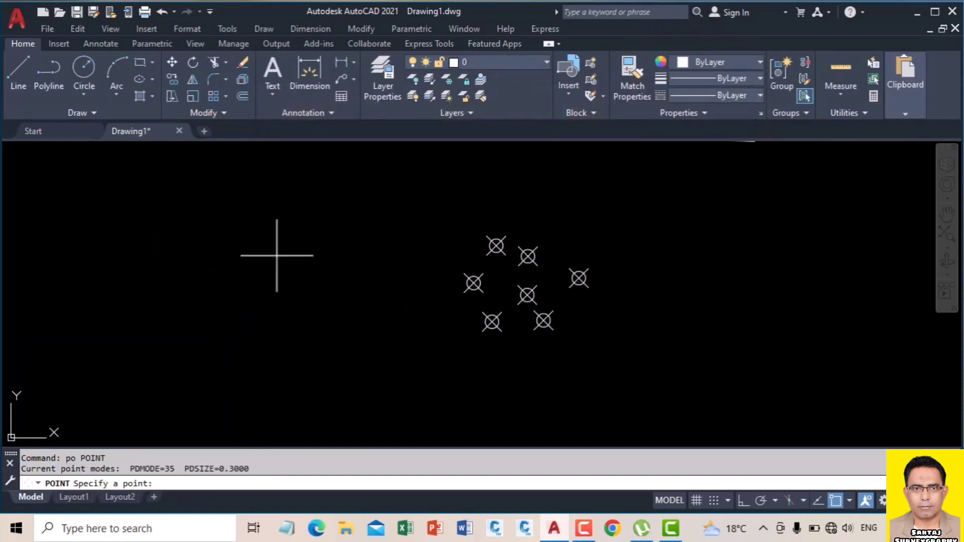
{"action": "left_click", "coordinate": [276, 256]}
{"action": "left_click", "coordinate": [368, 228]}
{"action": "left_click", "coordinate": [384, 307]}
{"action": "key", "text": "Return"}
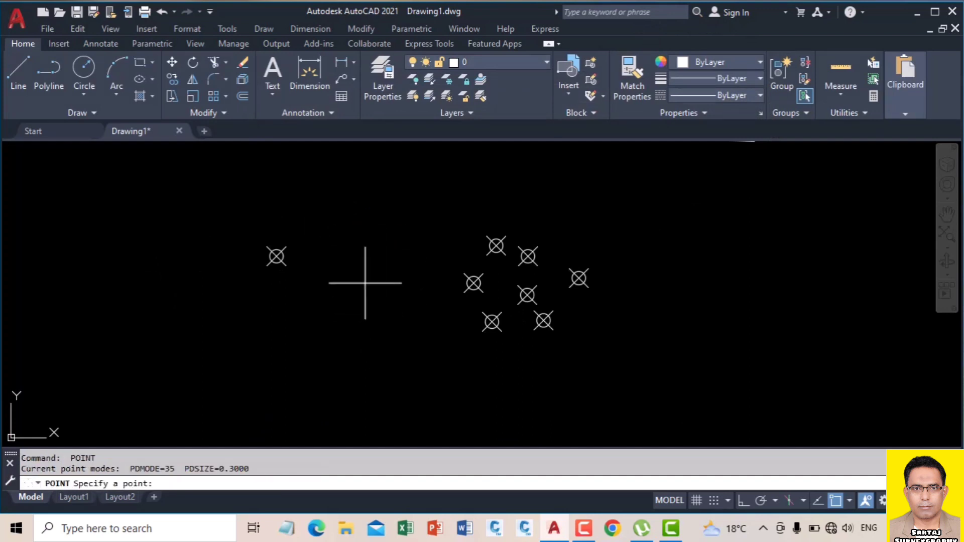
{"action": "left_click", "coordinate": [368, 221]}
{"action": "key", "text": "Return"}
{"action": "left_click", "coordinate": [380, 305]}
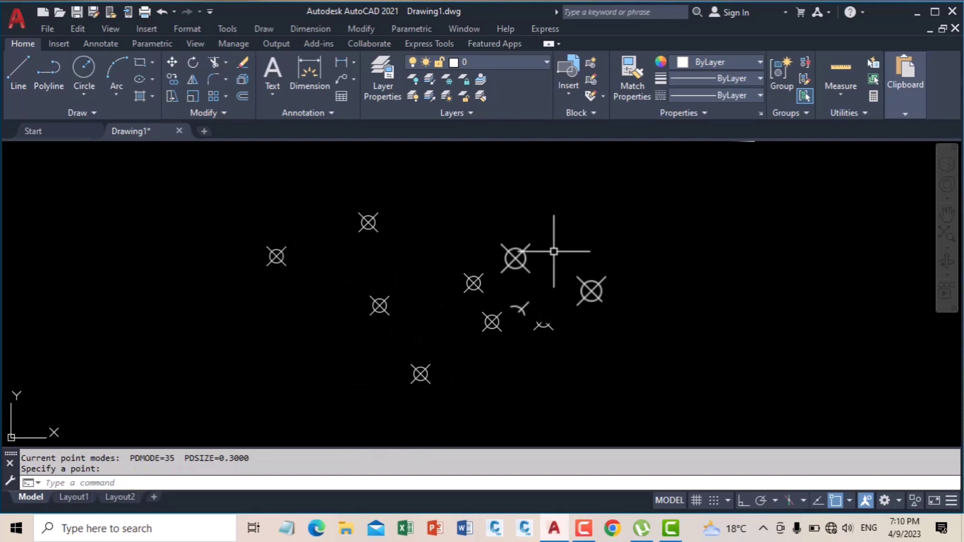
{"action": "scroll", "coordinate": [542, 256], "scroll_direction": "down", "scroll_amount": 5}
{"action": "scroll", "coordinate": [532, 266], "scroll_direction": "up", "scroll_amount": 2}
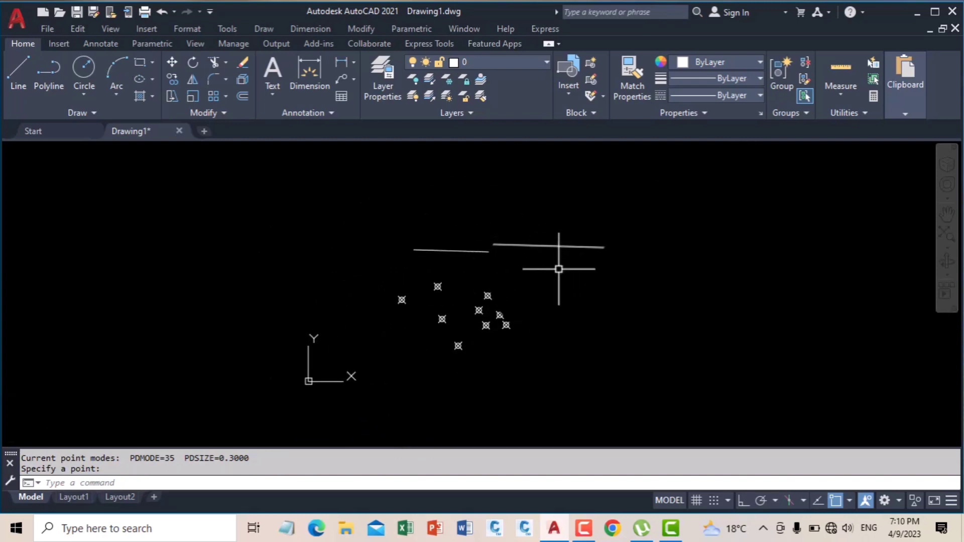
Erase the two stray lines with a selection window and re-centre the markers.
{"action": "key", "text": "Escape"}
{"action": "left_click", "coordinate": [581, 280]}
{"action": "left_click", "coordinate": [539, 230]}
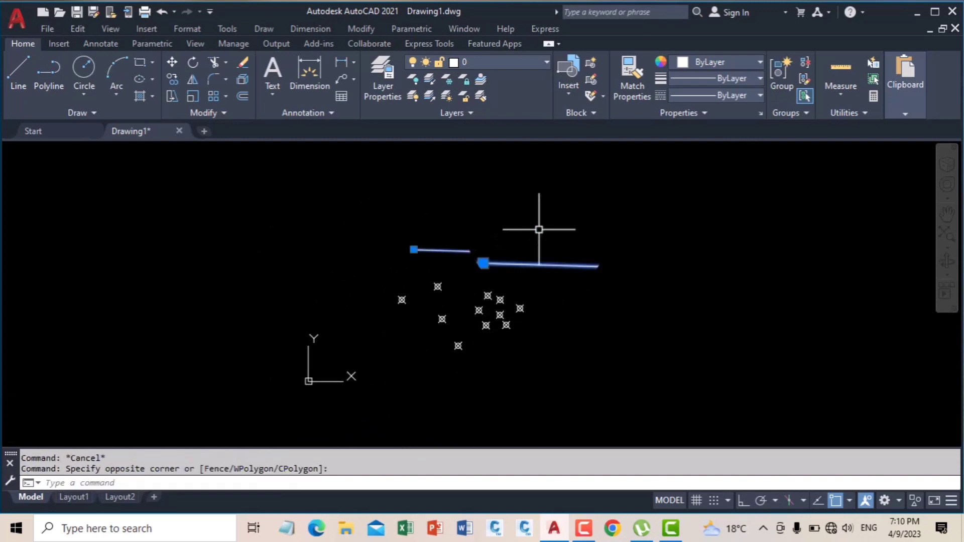
{"action": "key", "text": "Delete"}
{"action": "scroll", "coordinate": [512, 252], "scroll_direction": "up", "scroll_amount": 3}
{"action": "middle_click_drag", "start_coordinate": [442, 304], "coordinate": [422, 311]}
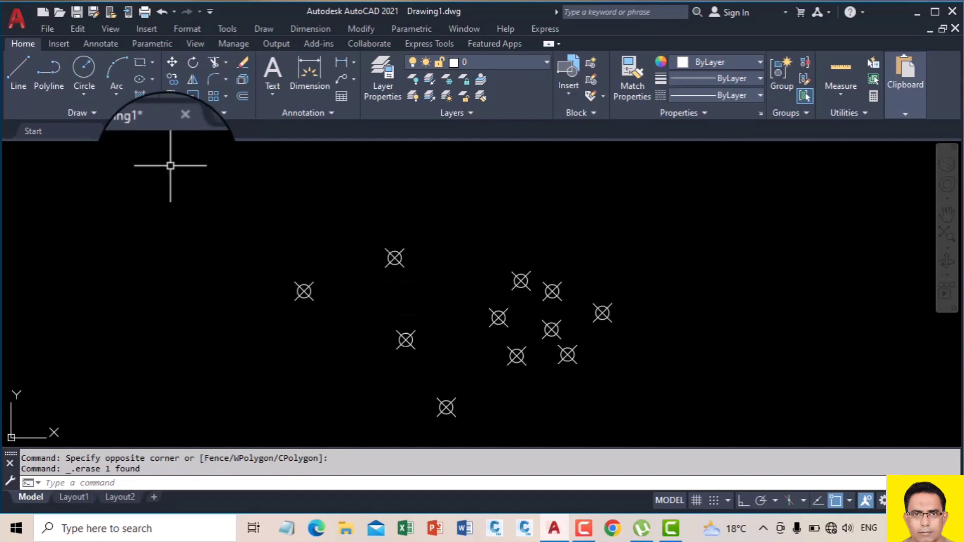
Use Multiple Points to add markers across the top and right of the drawing.
{"action": "left_click", "coordinate": [93, 113]}
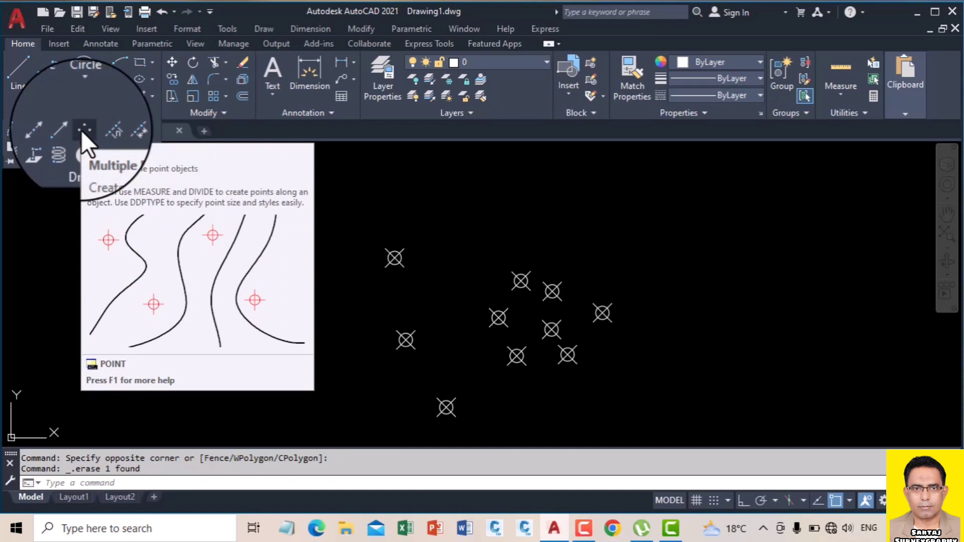
{"action": "left_click", "coordinate": [82, 129]}
{"action": "left_click", "coordinate": [332, 201]}
{"action": "left_click", "coordinate": [431, 216]}
{"action": "left_click", "coordinate": [515, 232]}
{"action": "left_click", "coordinate": [567, 231]}
{"action": "left_click", "coordinate": [635, 237]}
{"action": "left_click", "coordinate": [692, 260]}
{"action": "left_click", "coordinate": [726, 304]}
{"action": "left_click", "coordinate": [715, 345]}
Add further markers along the bottom and centre, then finish placing.
{"action": "left_click", "coordinate": [634, 370]}
{"action": "left_click", "coordinate": [591, 385]}
{"action": "left_click", "coordinate": [461, 394]}
{"action": "left_click", "coordinate": [512, 412]}
{"action": "left_click", "coordinate": [516, 355]}
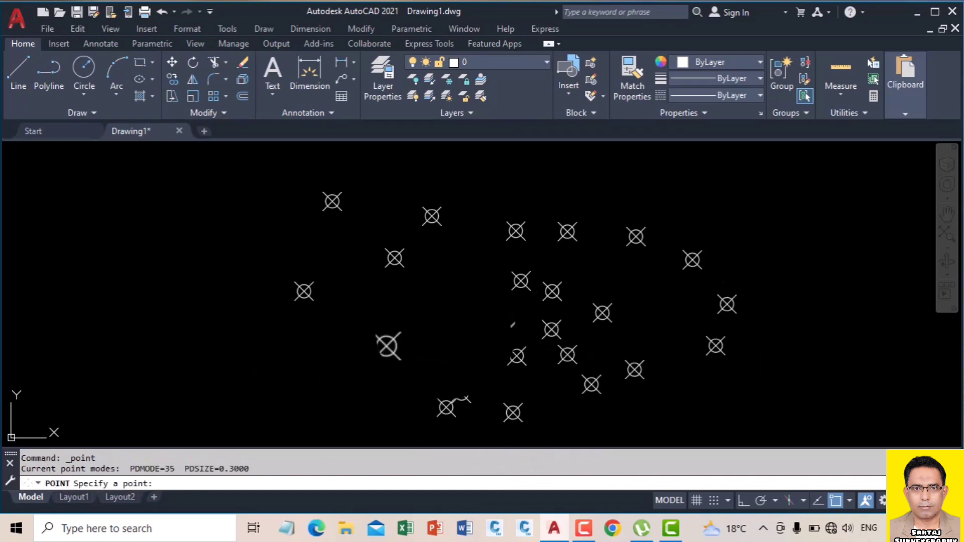
{"action": "left_click", "coordinate": [445, 327]}
{"action": "left_click", "coordinate": [453, 270]}
{"action": "left_click", "coordinate": [484, 211]}
{"action": "key", "text": "Return"}
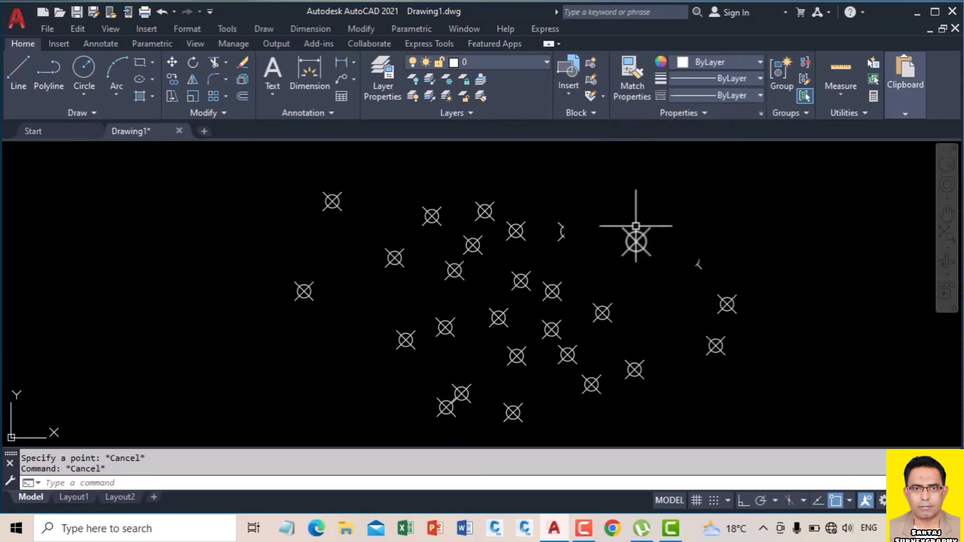
Select one marker, use Select Similar to get all 27 points, and show their Properties.
{"action": "left_click", "coordinate": [635, 245]}
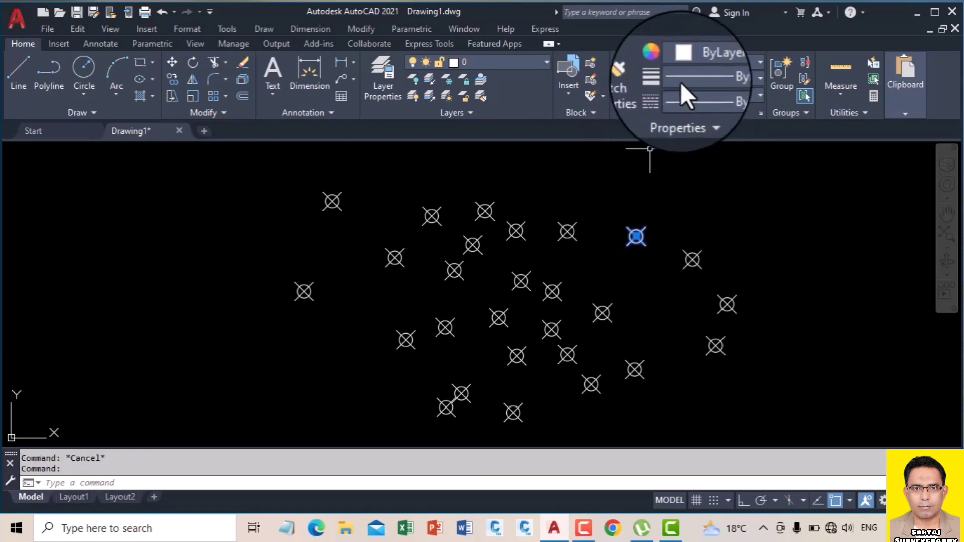
{"action": "left_click", "coordinate": [694, 62]}
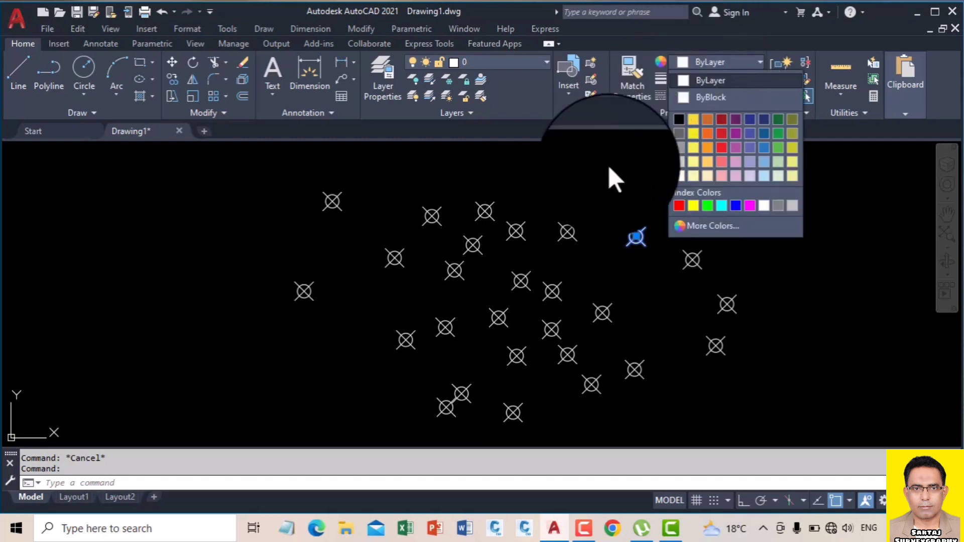
{"action": "right_click", "coordinate": [597, 193]}
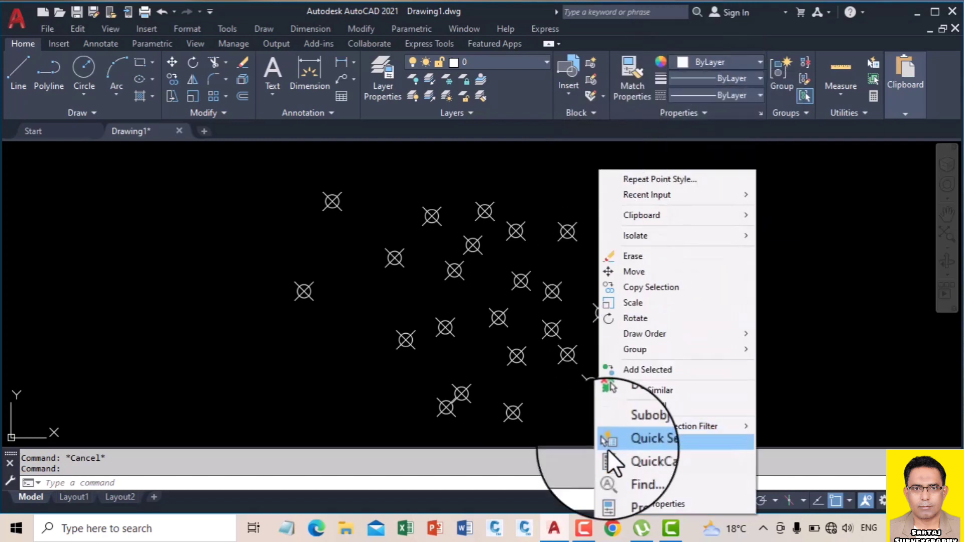
{"action": "left_click", "coordinate": [642, 390]}
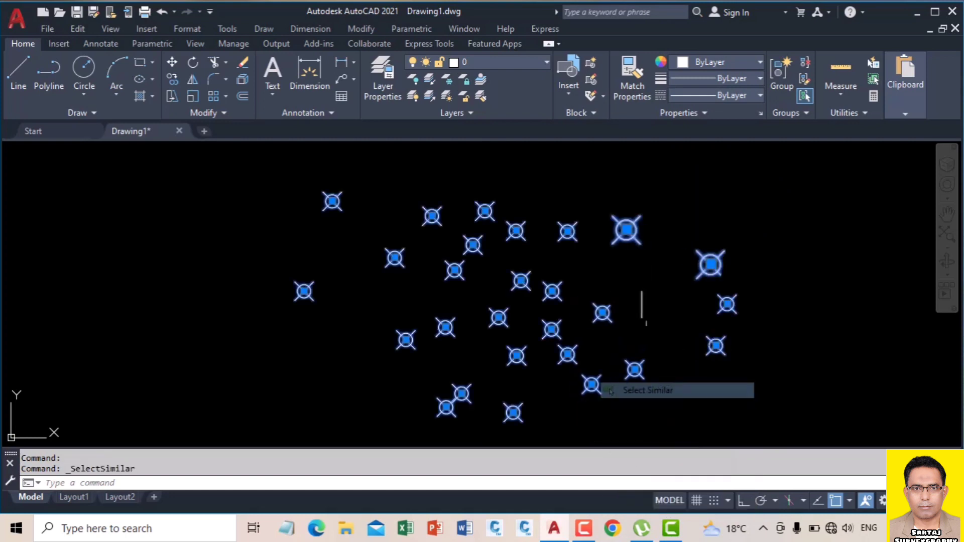
{"action": "left_click", "coordinate": [707, 60]}
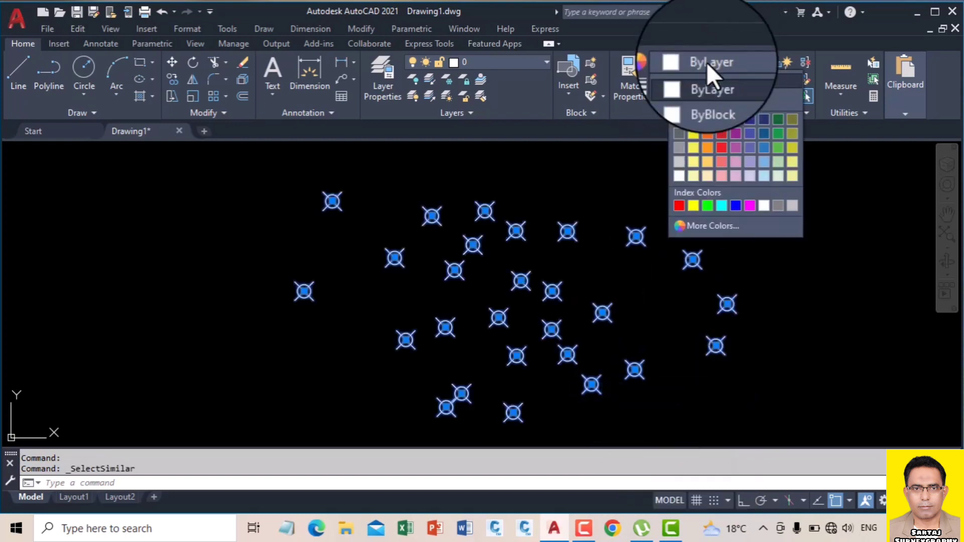
{"action": "right_click", "coordinate": [591, 187]}
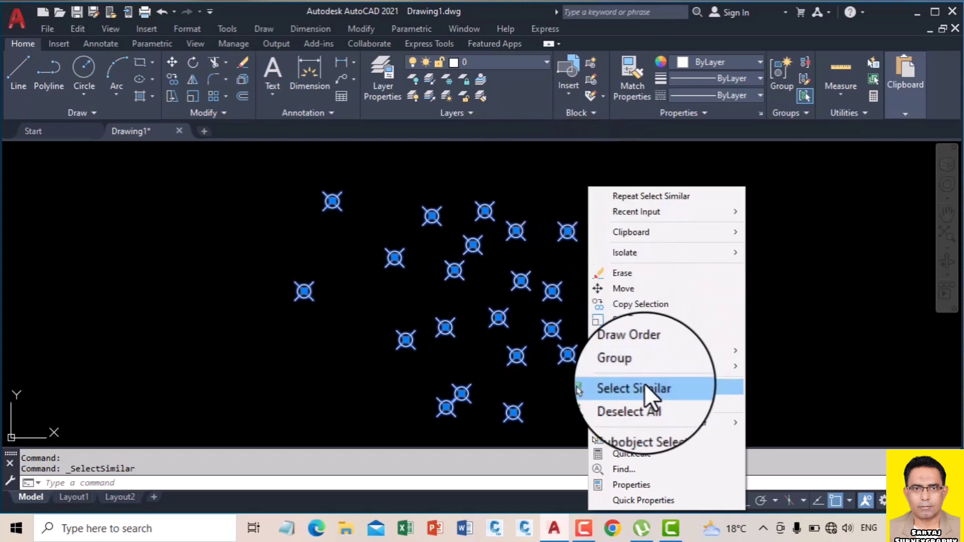
{"action": "left_click", "coordinate": [636, 485]}
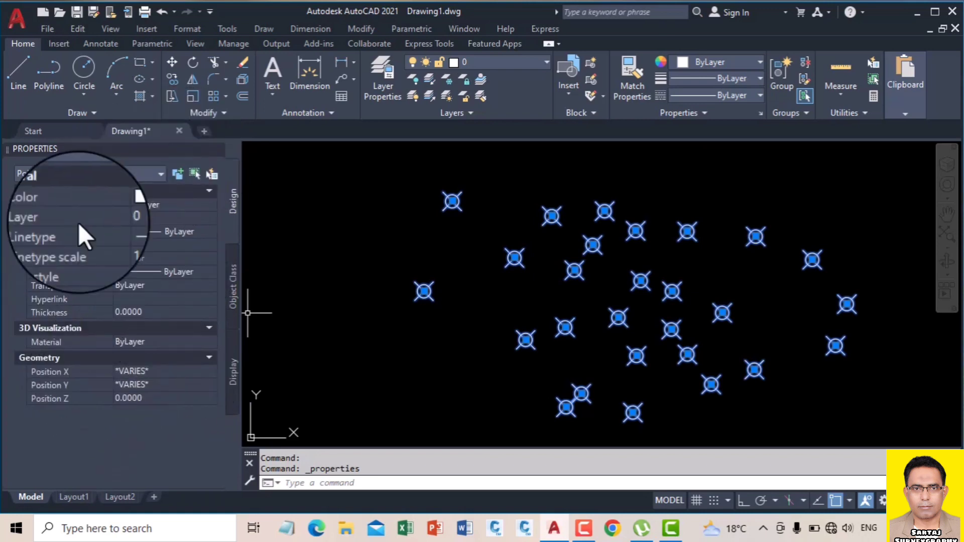
Set the top-left point marker's colour to Red and its Z position to 2.
{"action": "key", "text": "Escape"}
{"action": "key", "text": "Escape"}
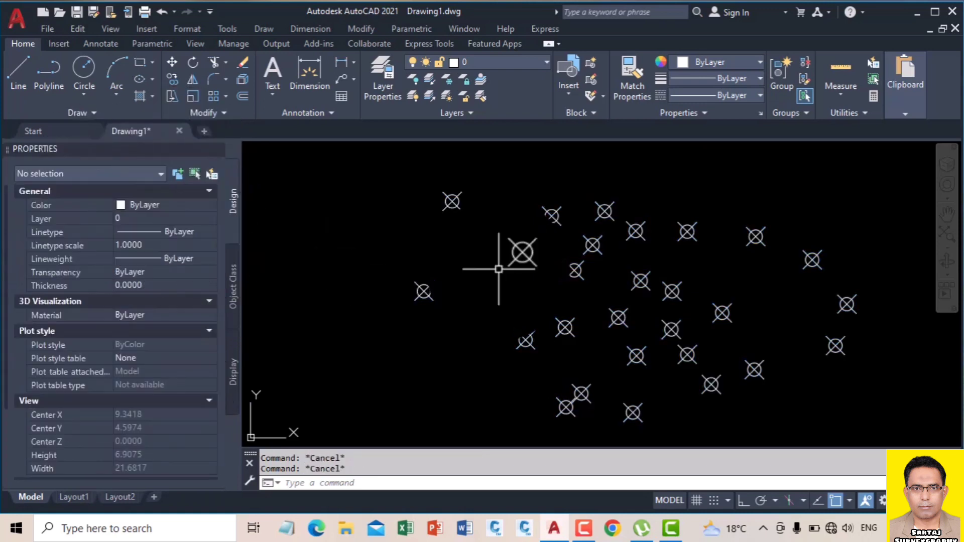
{"action": "left_click", "coordinate": [450, 194]}
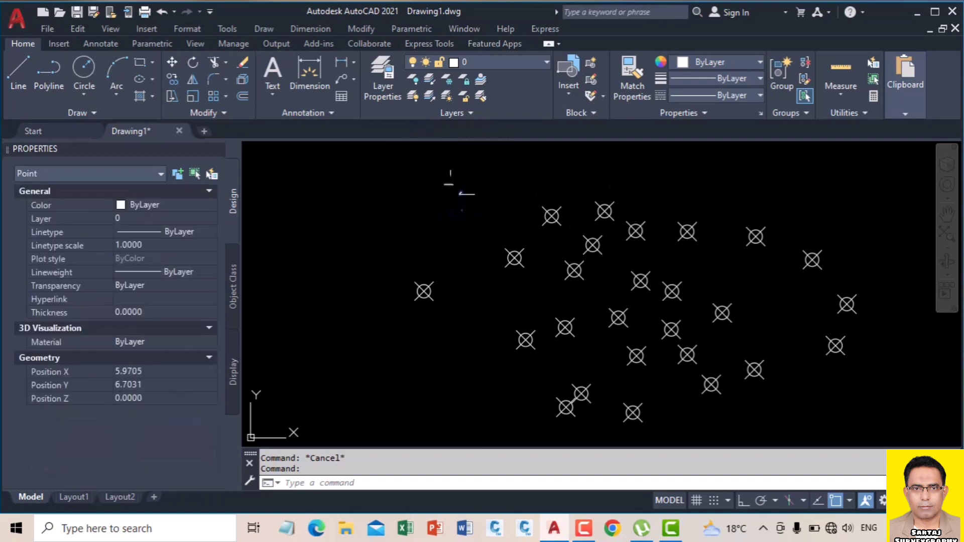
{"action": "left_click", "coordinate": [133, 205]}
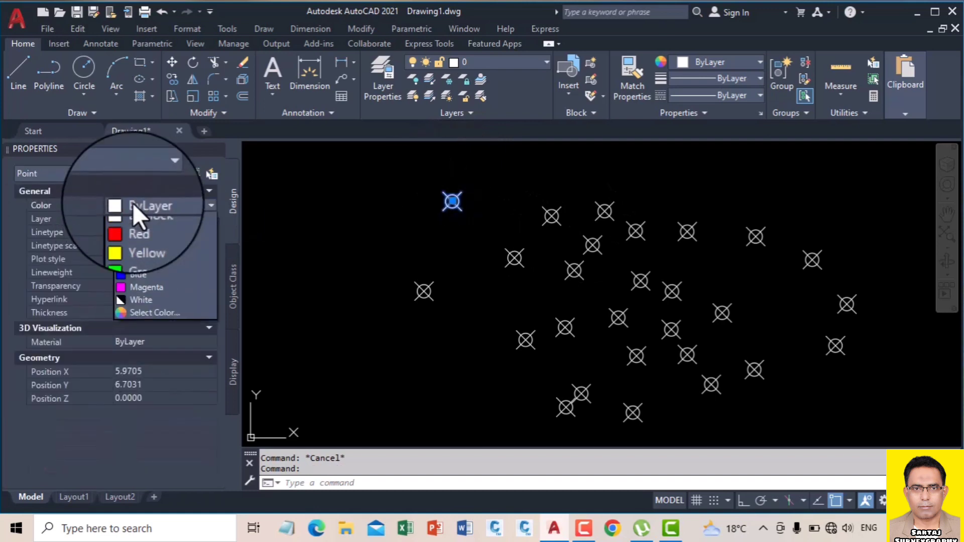
{"action": "left_click", "coordinate": [129, 245]}
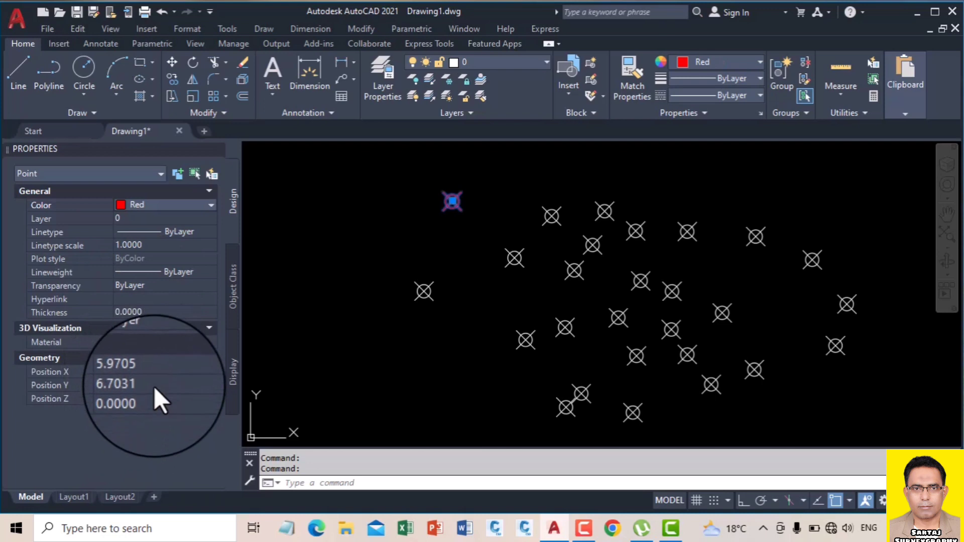
{"action": "left_click", "coordinate": [148, 400]}
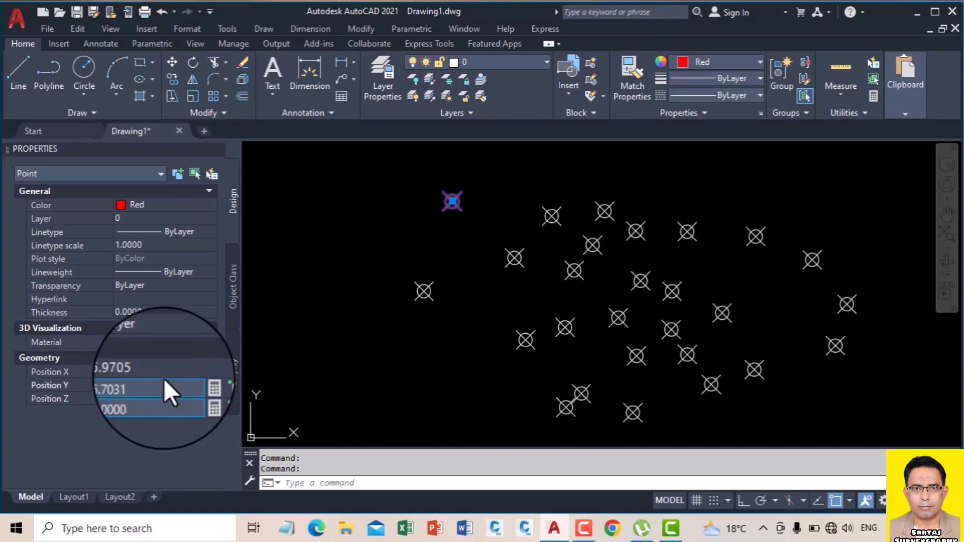
{"action": "key", "text": "Return"}
Reselect the red point to verify its properties, then close the Properties palette.
{"action": "key", "text": "Escape"}
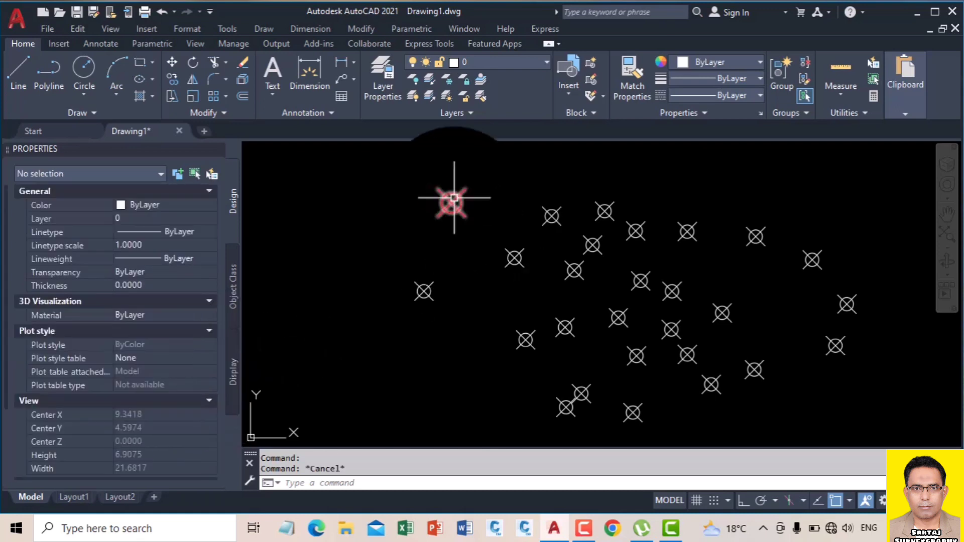
{"action": "left_click", "coordinate": [452, 201]}
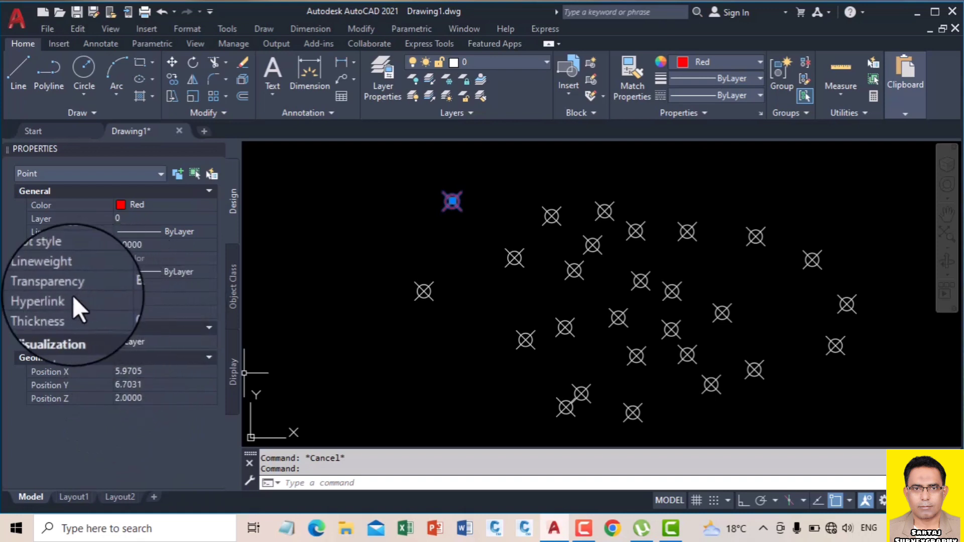
{"action": "left_click", "coordinate": [151, 284]}
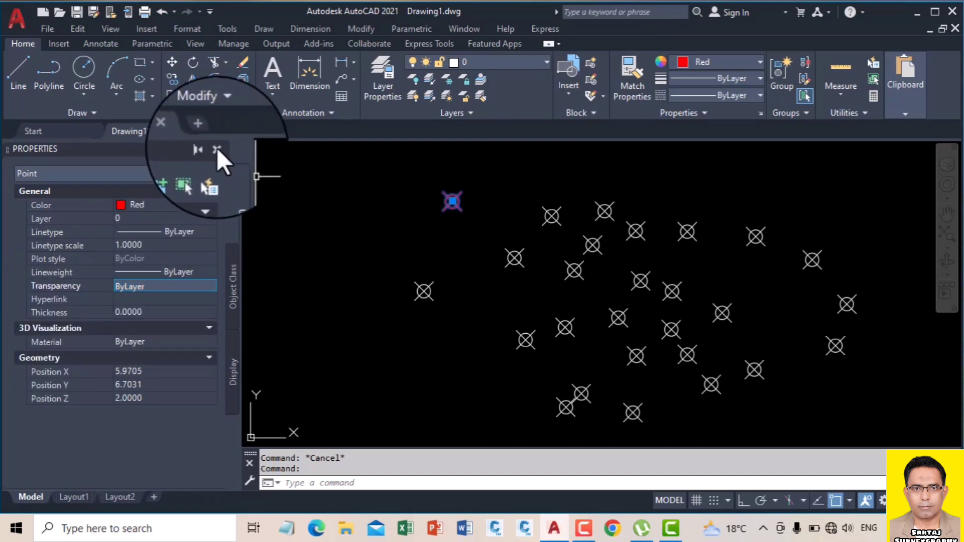
{"action": "left_click", "coordinate": [217, 149]}
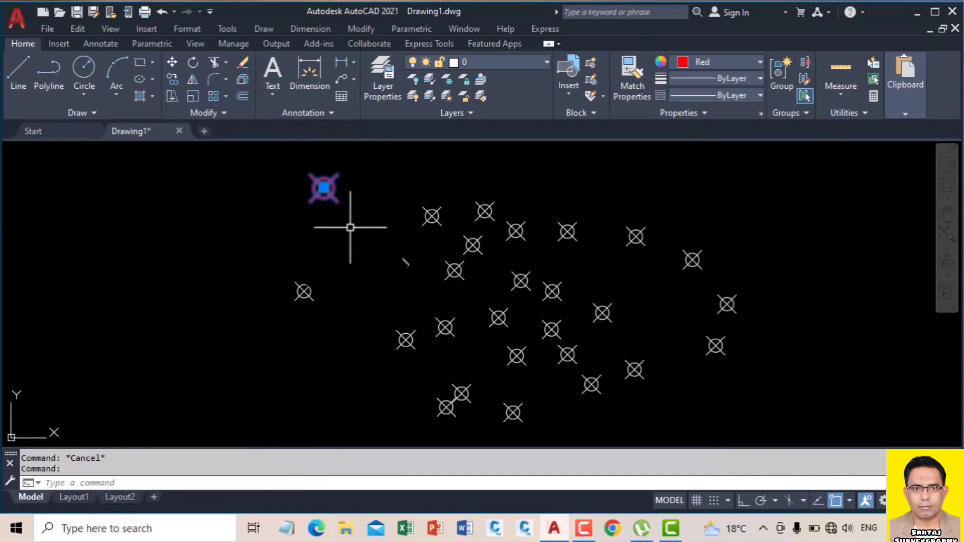